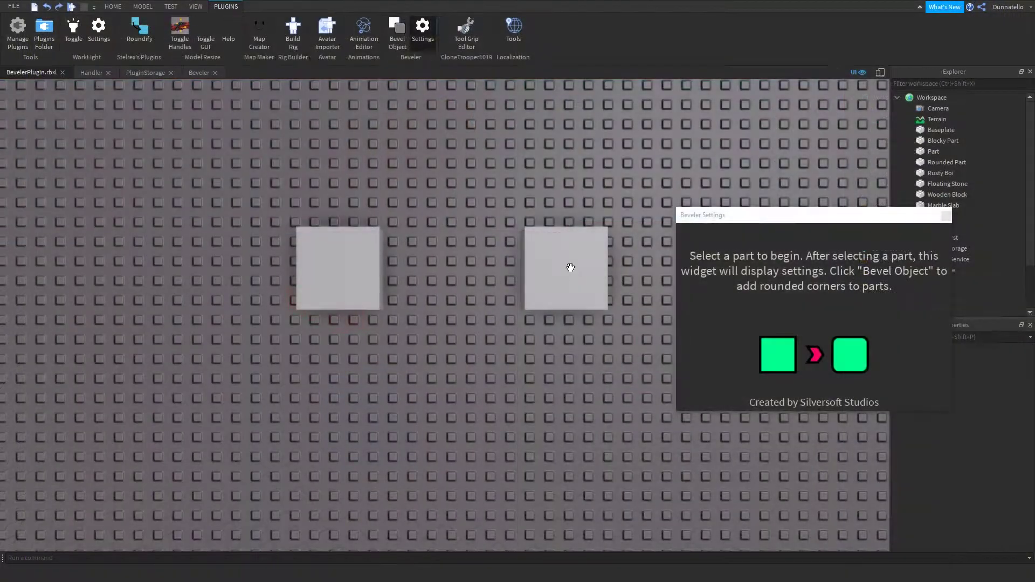
Select the right-hand grey part and enter a Beveler corner size of 1
{"action": "left_click", "coordinate": [566, 266]}
{"action": "left_click", "coordinate": [922, 291]}
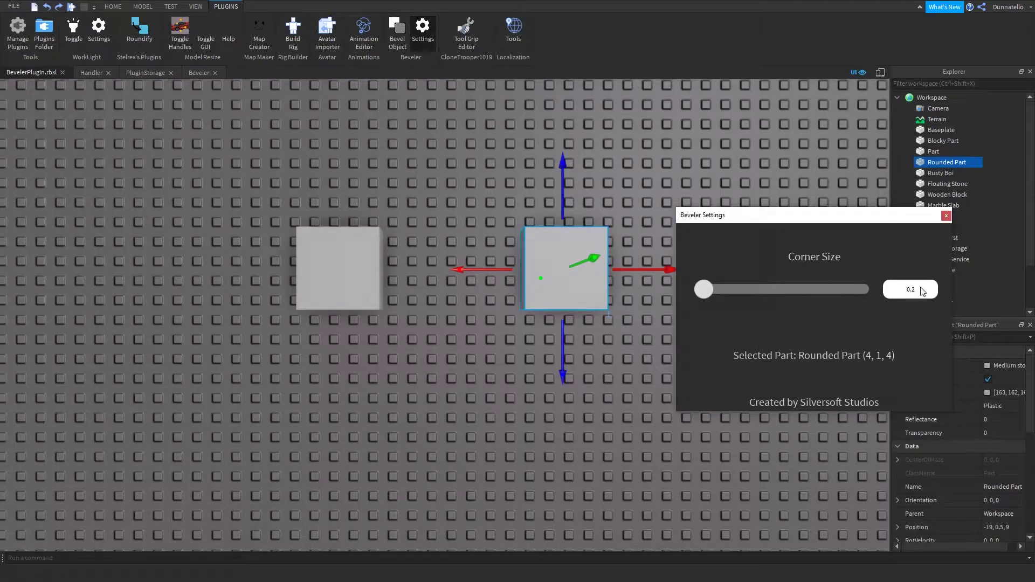
{"action": "type", "text": "1"}
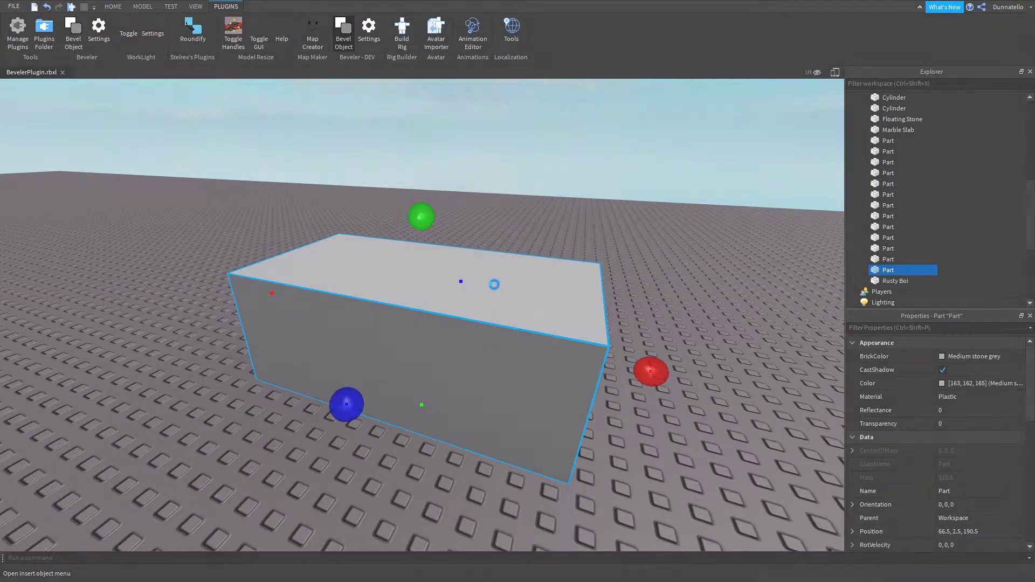
Click in the frozen Studio window until the 'not responding' prompt appears
{"action": "left_click", "coordinate": [499, 303]}
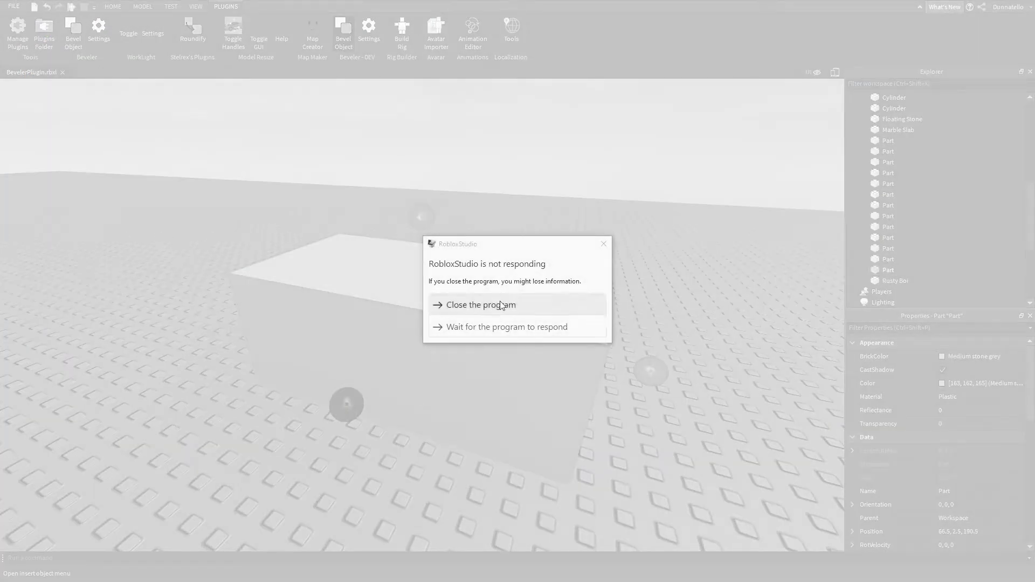
Close the unresponsive Roblox Studio from the not-responding dialog
{"action": "left_click", "coordinate": [501, 306]}
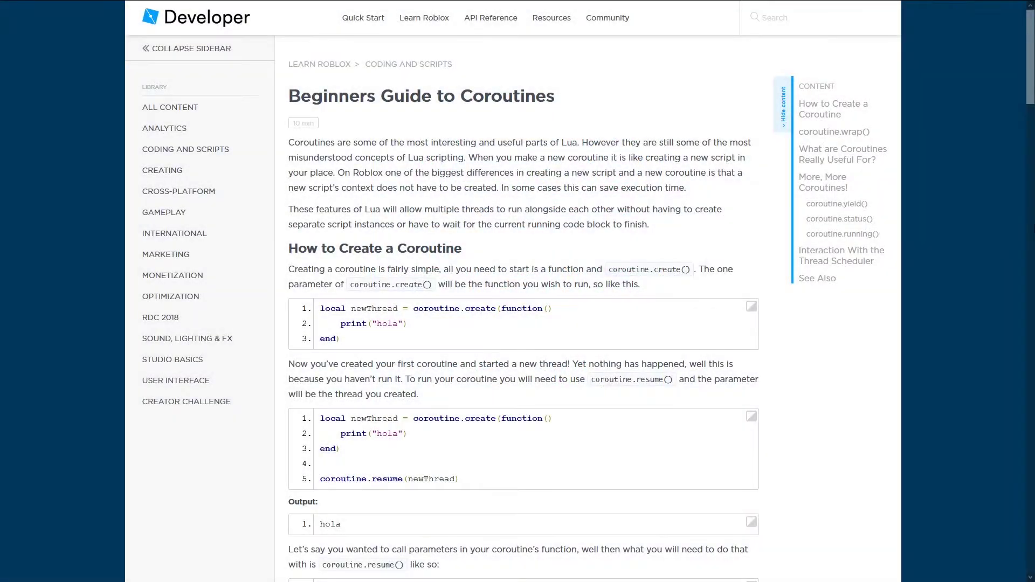
Scroll down through the Beginners Guide to Coroutines page
{"action": "scroll", "coordinate": [518, 297], "scroll_direction": "down", "scroll_amount": 1}
{"action": "scroll", "coordinate": [518, 297], "scroll_direction": "down", "scroll_amount": 1}
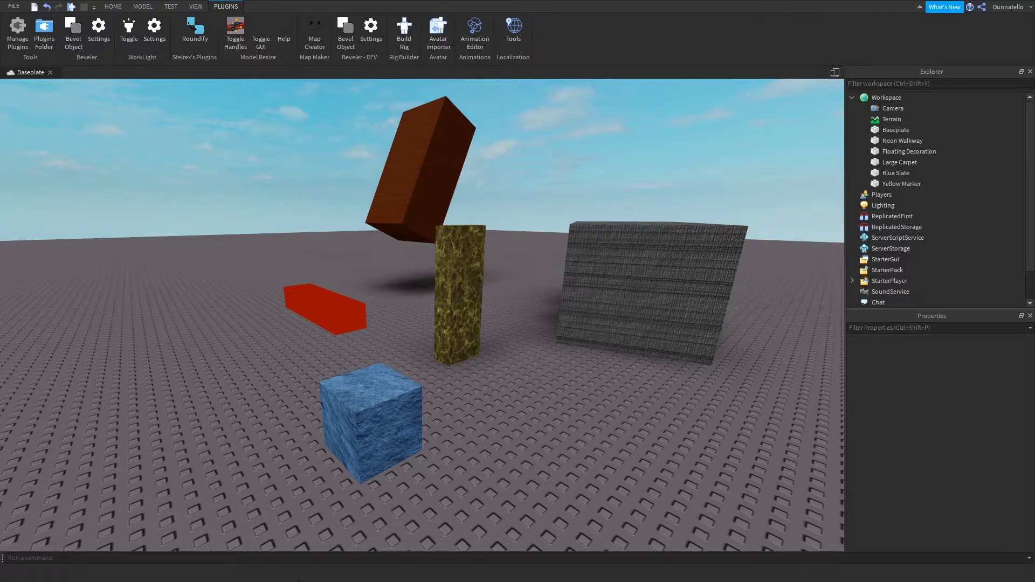
Open both Beveler settings widgets, select Blue Slate, and set corner size 1, then about 1.66
{"action": "left_click", "coordinate": [105, 34]}
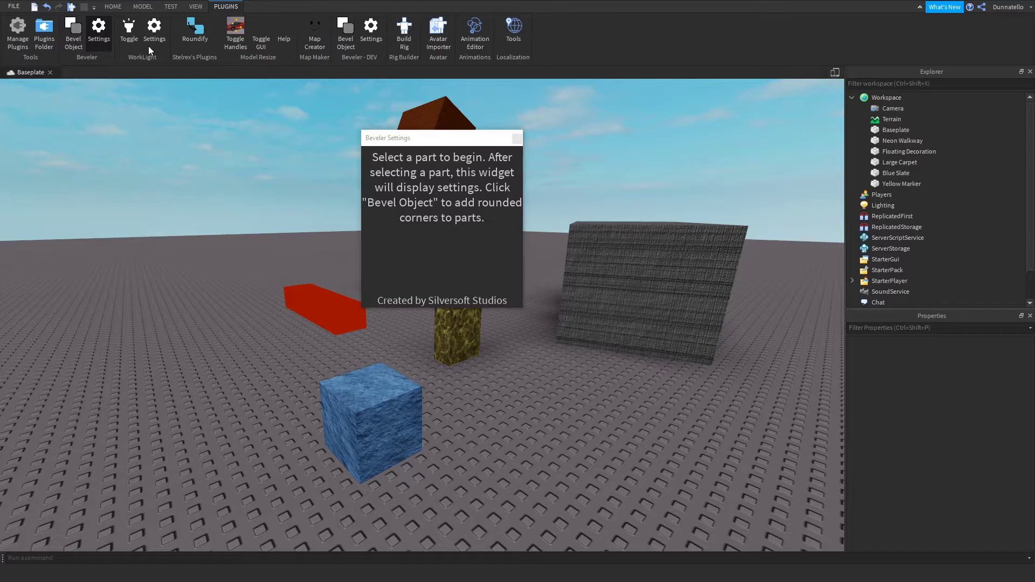
{"action": "left_click", "coordinate": [377, 30]}
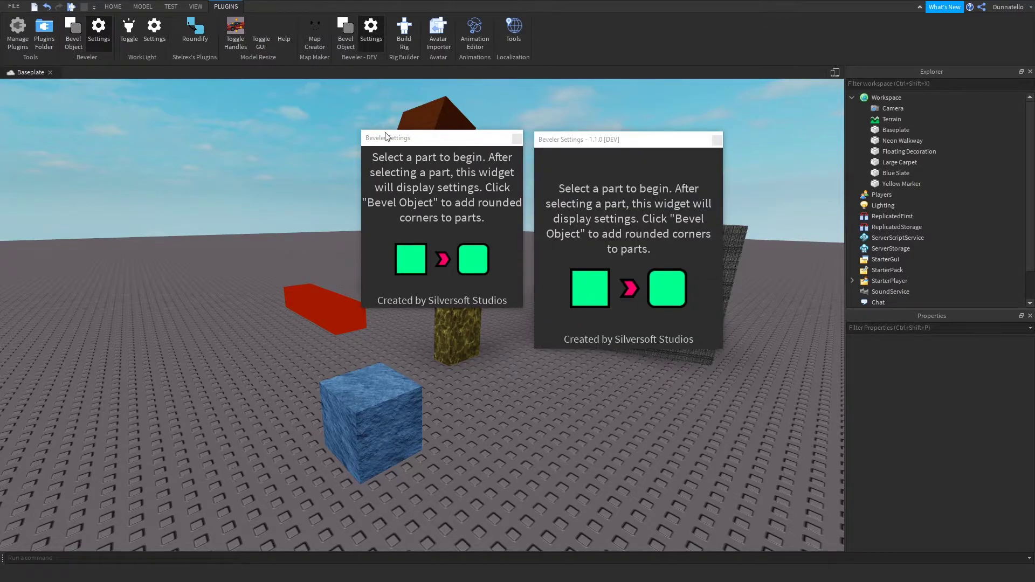
{"action": "left_click", "coordinate": [400, 426]}
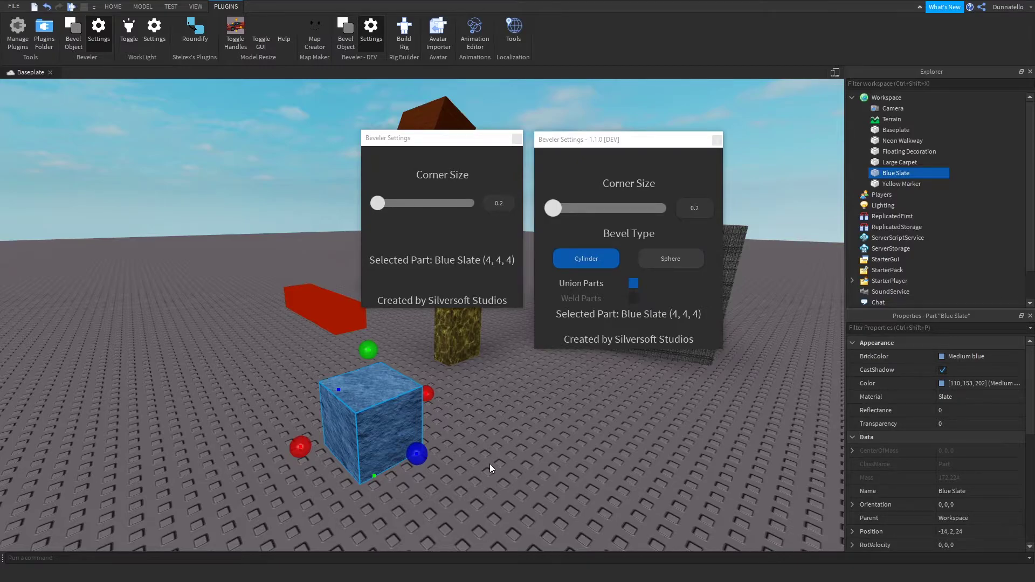
{"action": "left_click", "coordinate": [696, 209]}
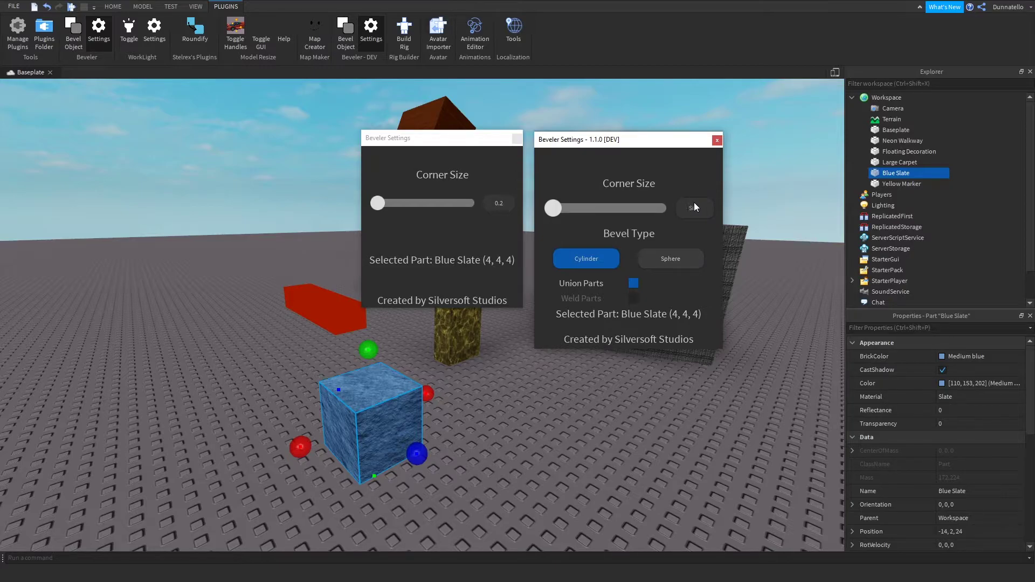
{"action": "type", "text": "1"}
{"action": "key", "text": "Return"}
{"action": "mouse_move", "coordinate": [603, 214]}
{"action": "left_mouse_down"}
{"action": "mouse_move", "coordinate": [665, 212]}
{"action": "mouse_move", "coordinate": [555, 212]}
{"action": "mouse_move", "coordinate": [591, 212]}
{"action": "left_mouse_up"}
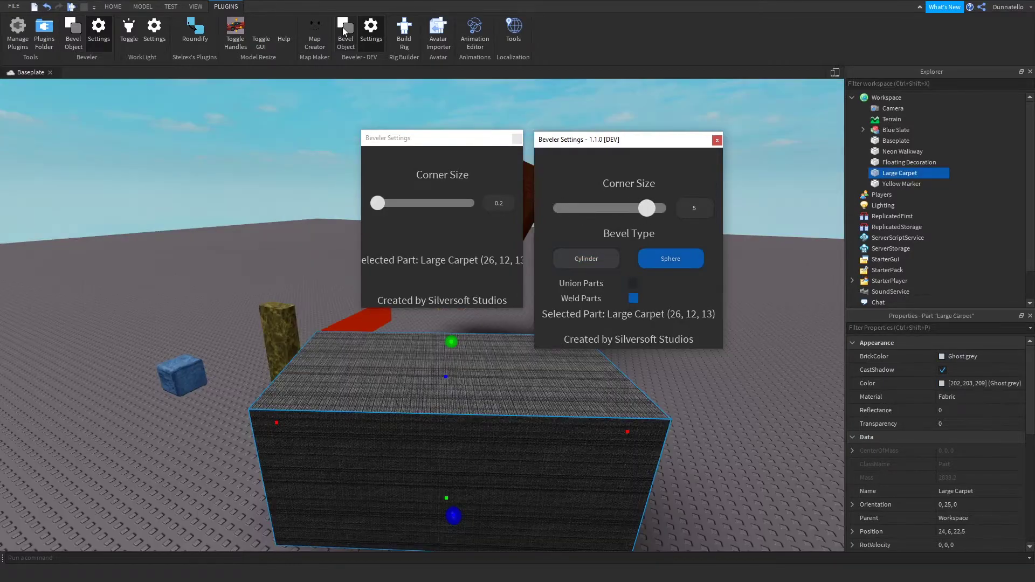
Apply the bevel and inspect the beveled Large Carpet's welded pieces in Explorer
{"action": "left_click", "coordinate": [346, 32]}
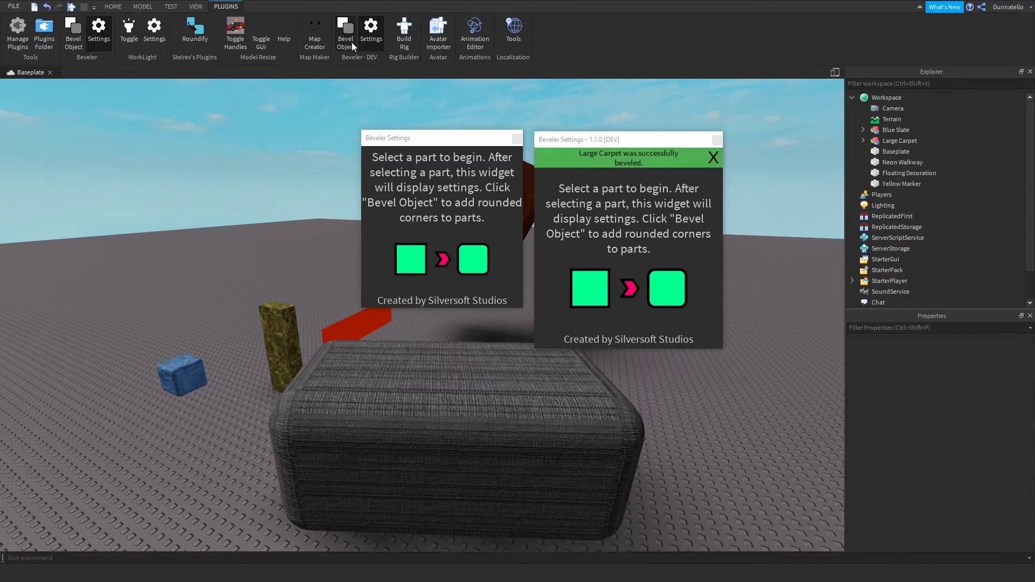
{"action": "left_click", "coordinate": [424, 410]}
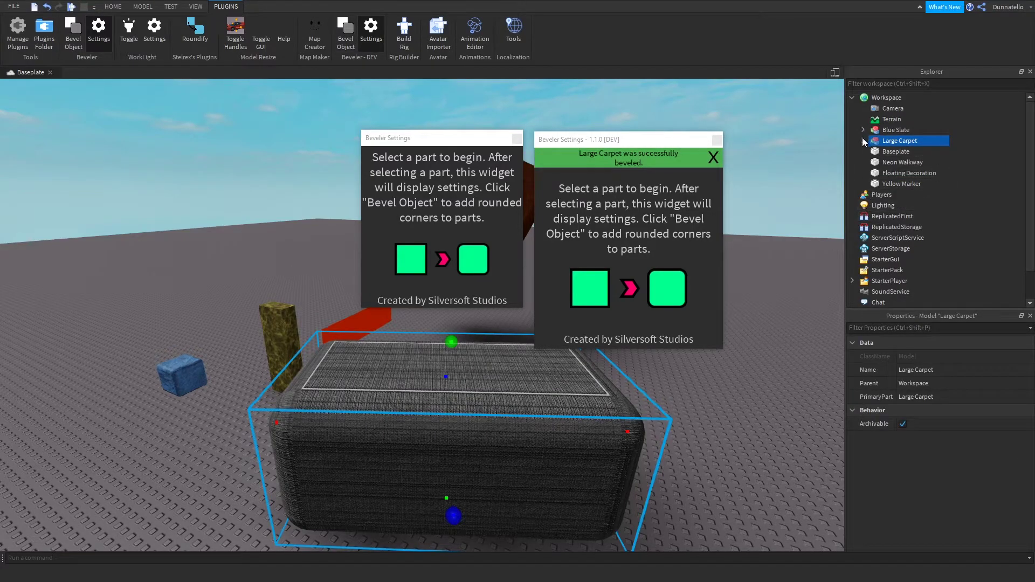
{"action": "scroll", "coordinate": [917, 216], "scroll_direction": "down", "scroll_amount": 2}
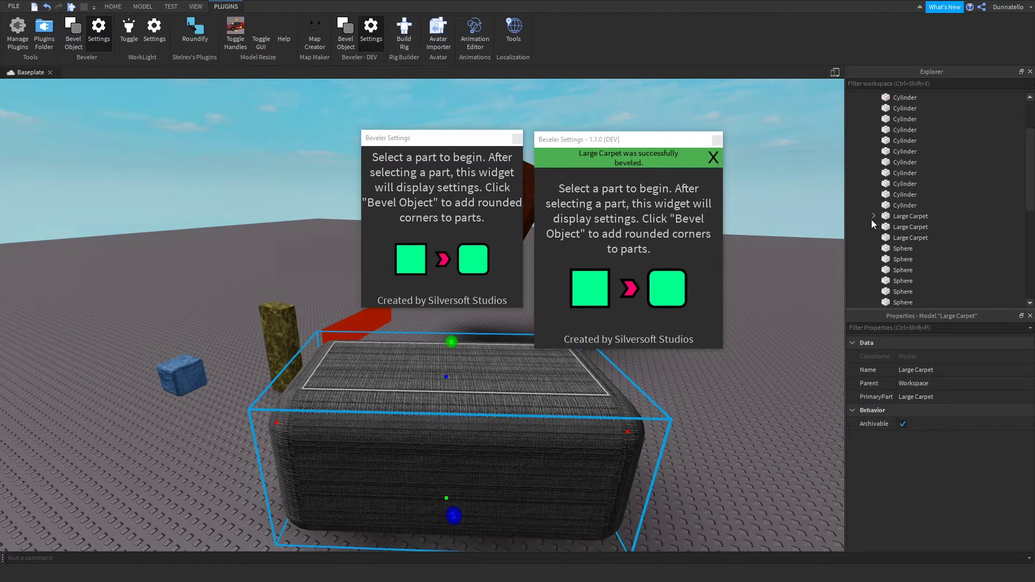
{"action": "left_click", "coordinate": [873, 216]}
{"action": "scroll", "coordinate": [897, 248], "scroll_direction": "down", "scroll_amount": 4}
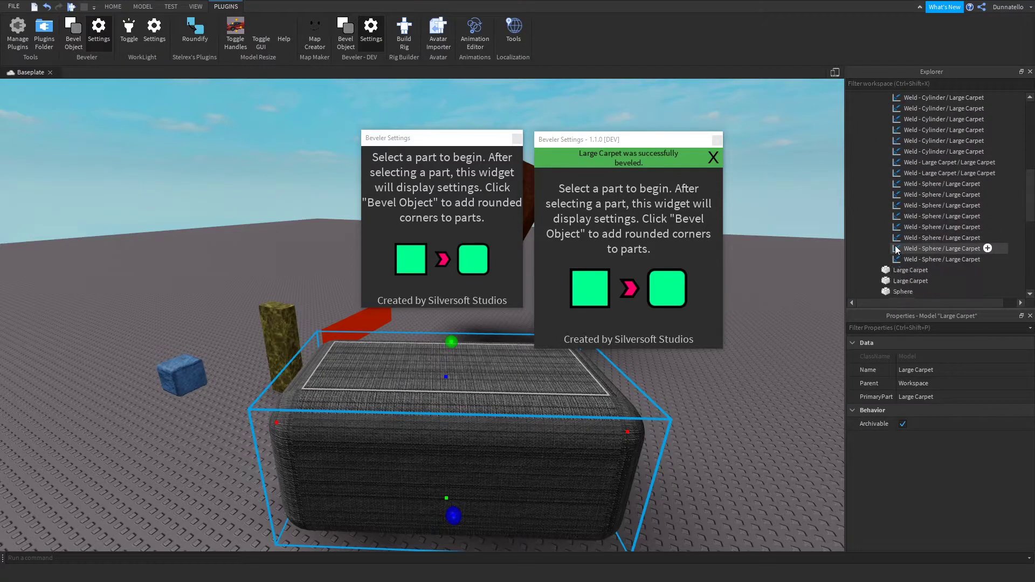
{"action": "scroll", "coordinate": [896, 248], "scroll_direction": "up", "scroll_amount": 1}
{"action": "left_click", "coordinate": [873, 184]}
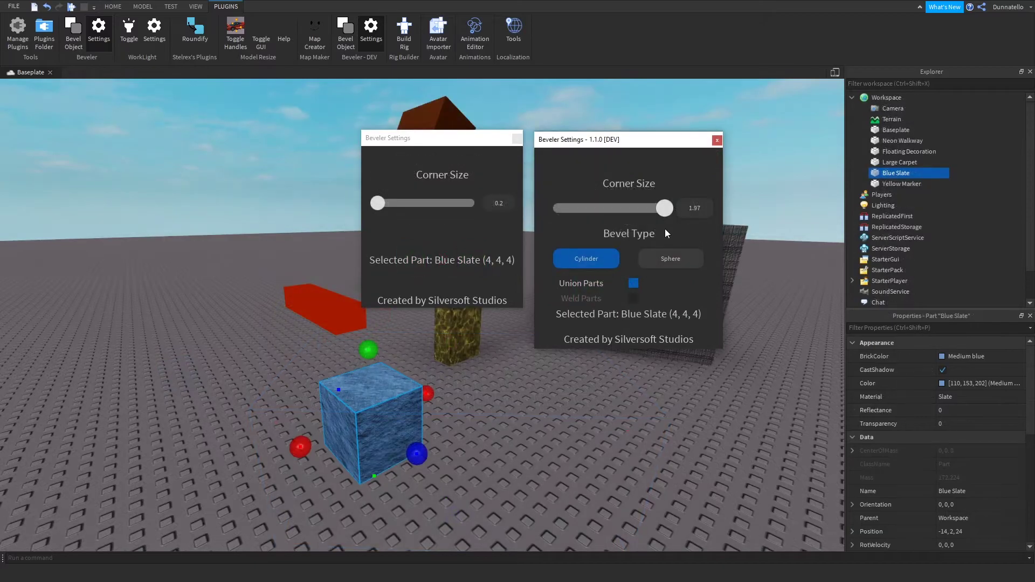
Bevel Floating Decoration with corner size 4 and Union Parts left on
{"action": "left_click", "coordinate": [667, 259]}
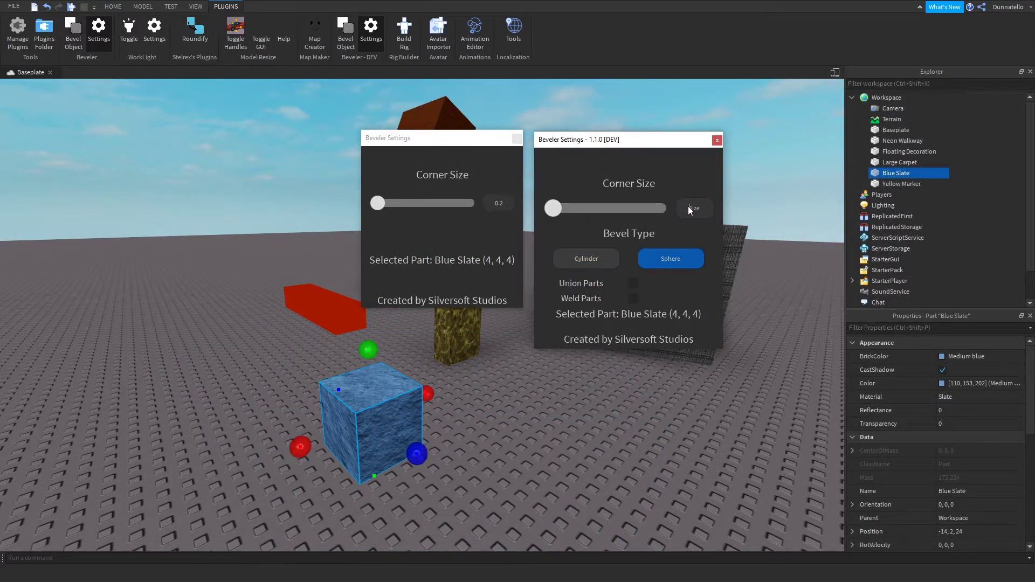
{"action": "type", "text": "1"}
{"action": "key", "text": "Return"}
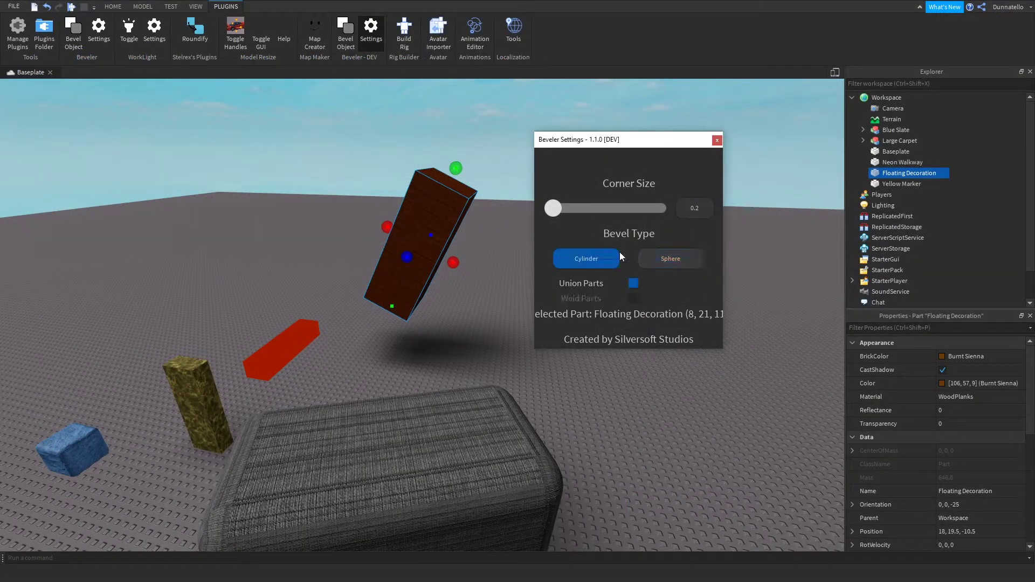
{"action": "type", "text": "4"}
{"action": "key", "text": "Return"}
{"action": "left_click", "coordinate": [634, 284]}
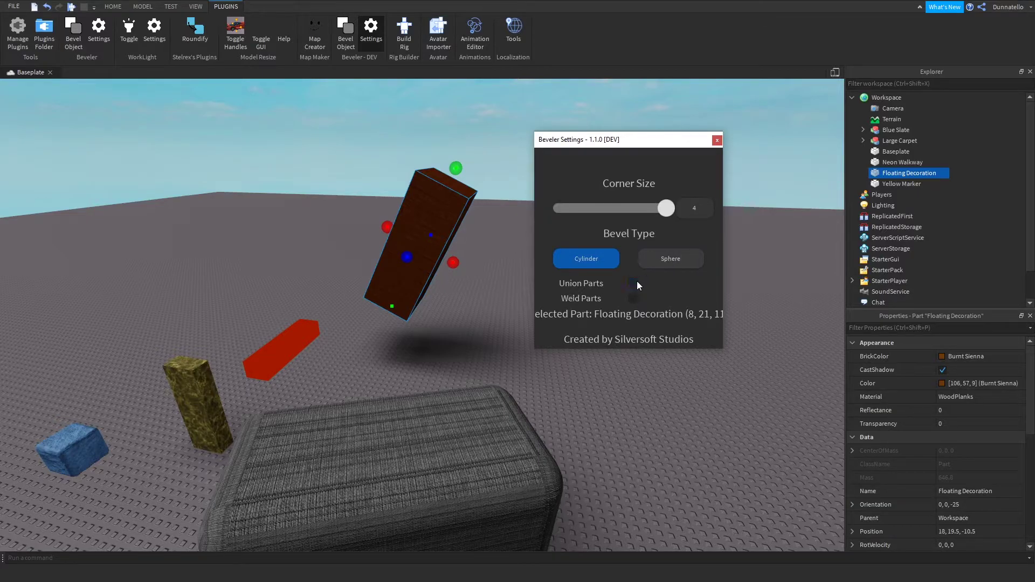
{"action": "left_click", "coordinate": [634, 285]}
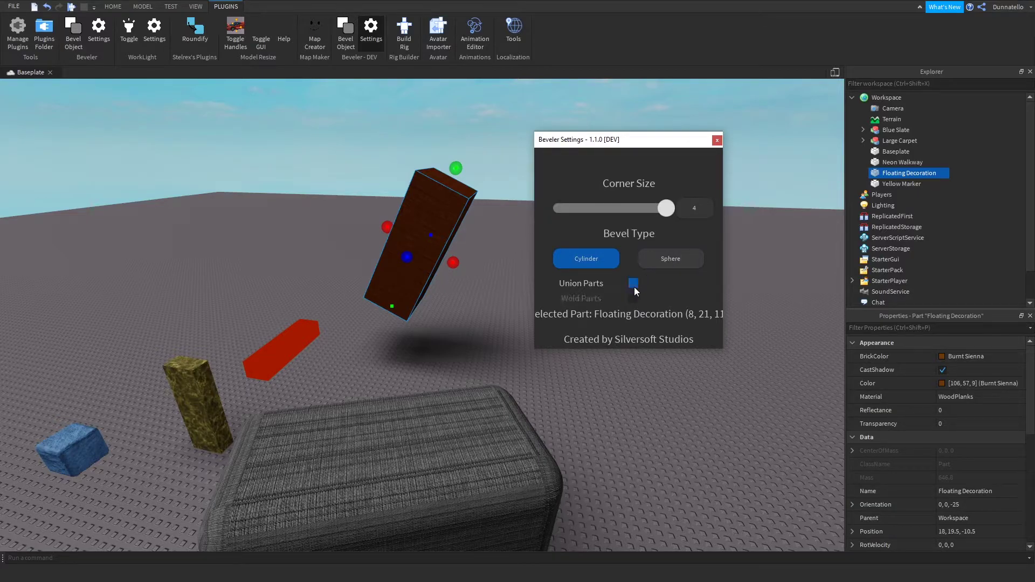
{"action": "left_click", "coordinate": [345, 42]}
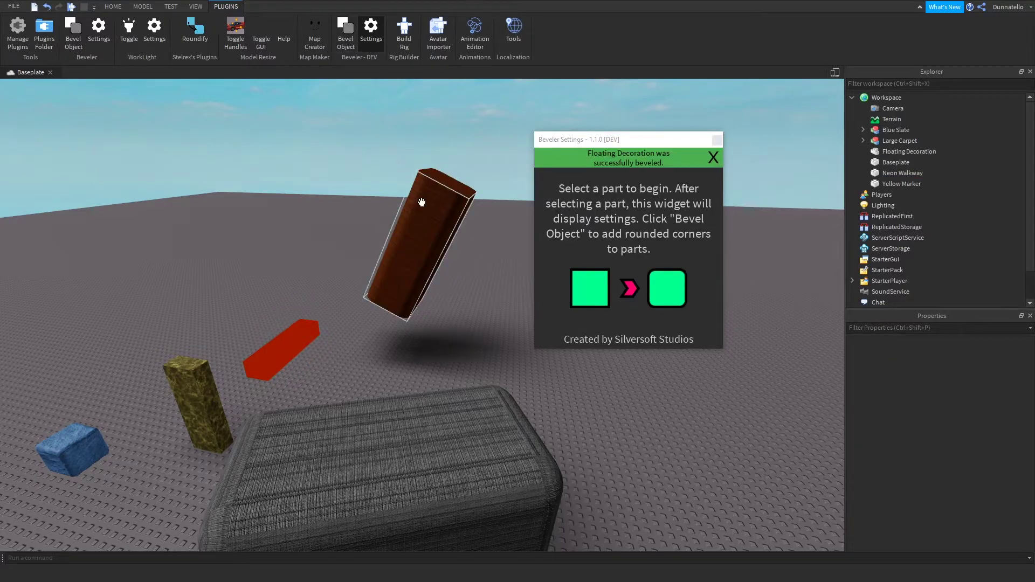
Bevel the Blue Slate cube with Sphere type, corner size 1 and Union Parts off
{"action": "left_click", "coordinate": [712, 160]}
{"action": "left_click", "coordinate": [291, 346]}
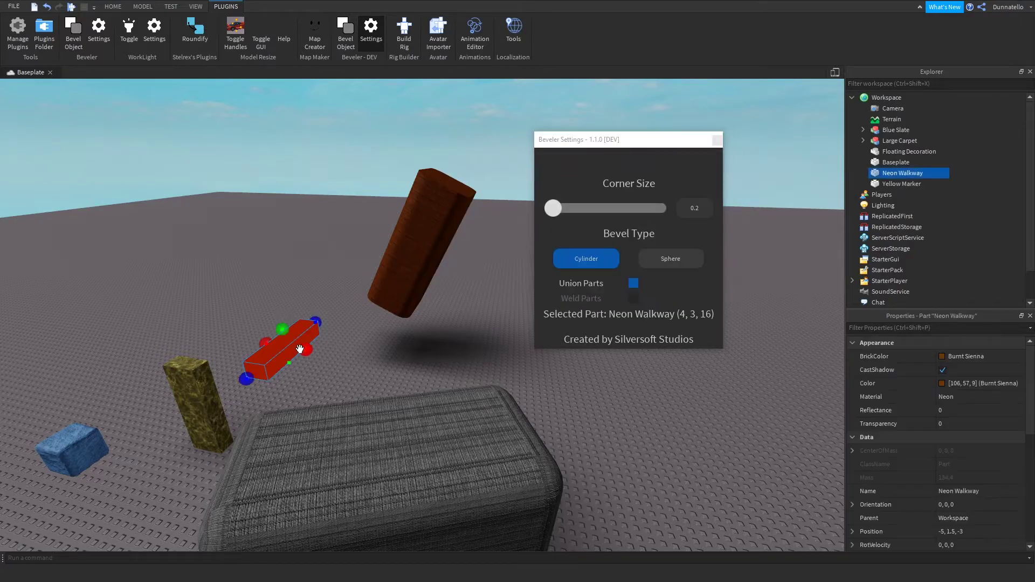
{"action": "left_click", "coordinate": [635, 283]}
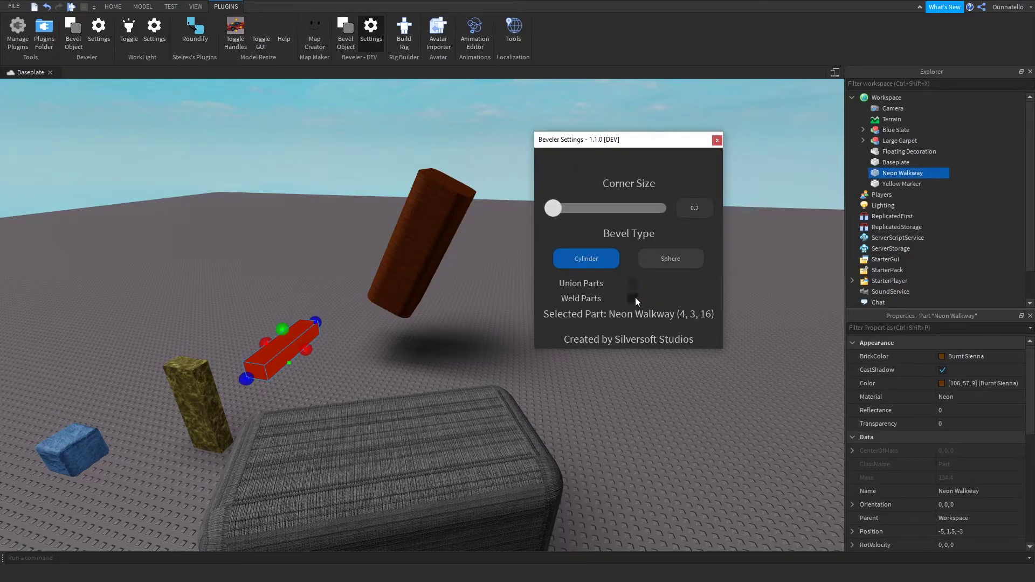
{"action": "left_click", "coordinate": [651, 263]}
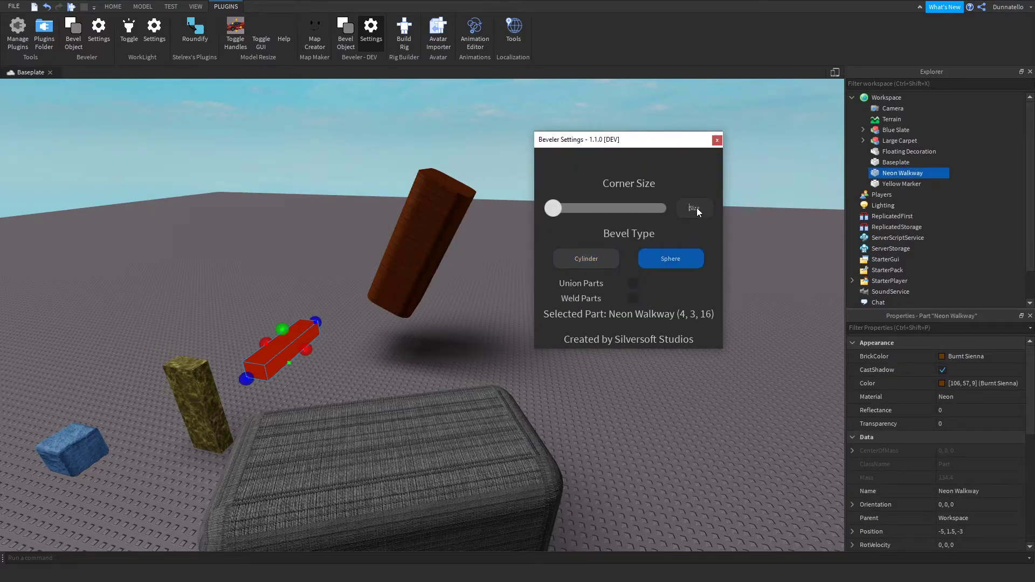
{"action": "type", "text": "1"}
{"action": "key", "text": "Return"}
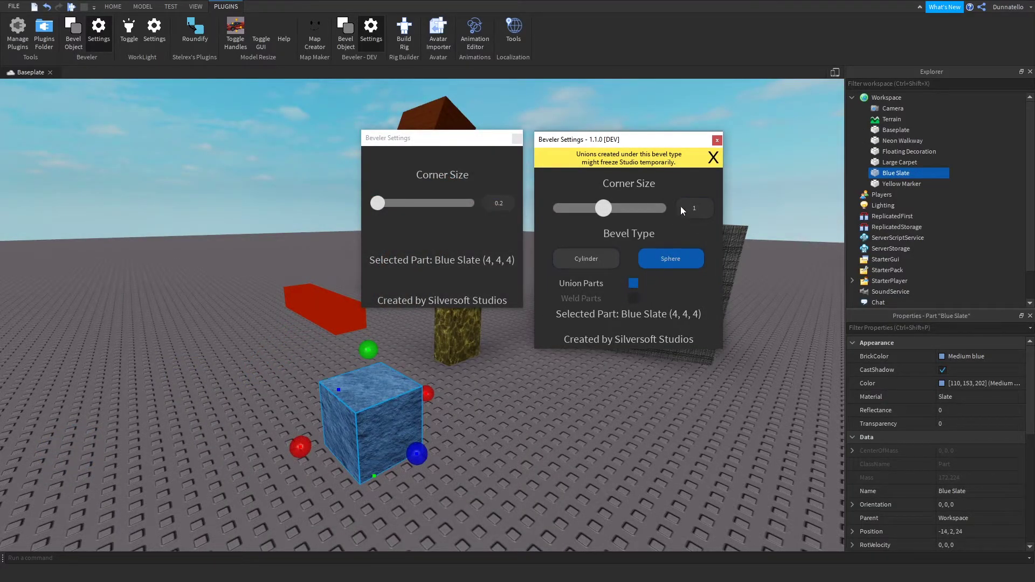
{"action": "left_click", "coordinate": [713, 159]}
{"action": "left_click", "coordinate": [633, 284]}
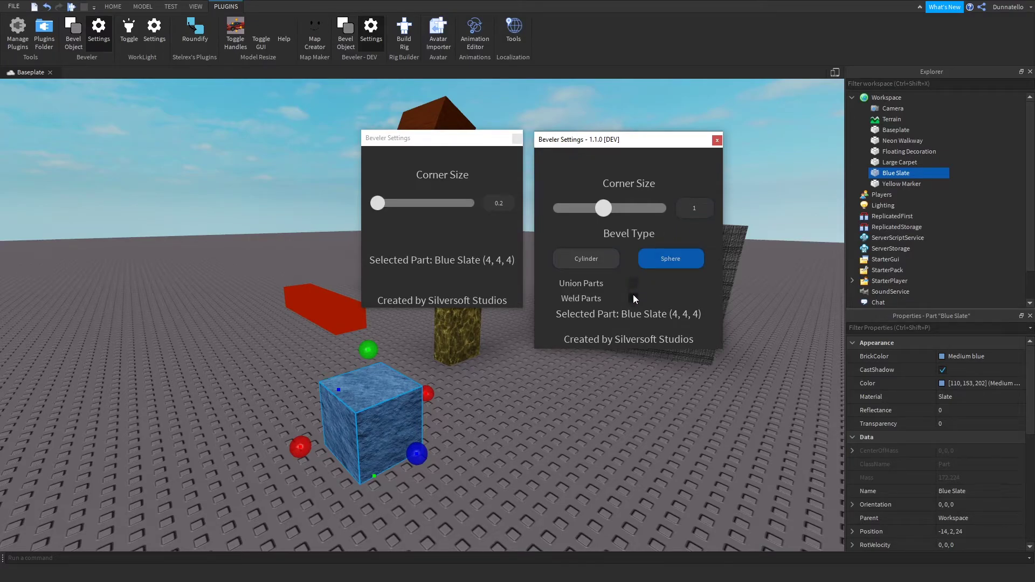
{"action": "left_click", "coordinate": [346, 43]}
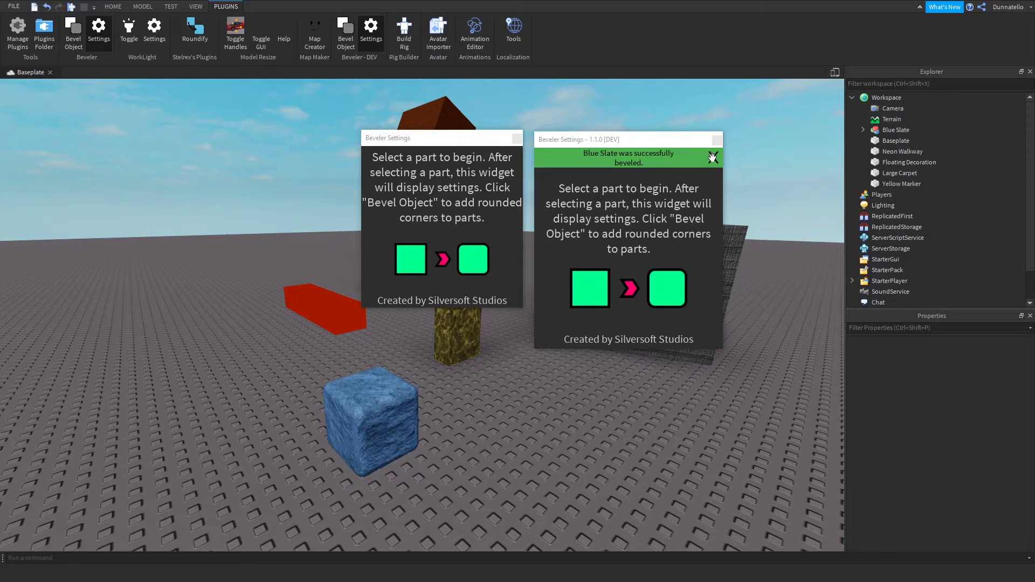
Select the Large Carpet block, set corner size 5 and turn on Weld Parts
{"action": "scroll", "coordinate": [558, 412], "scroll_direction": "down", "scroll_amount": 10}
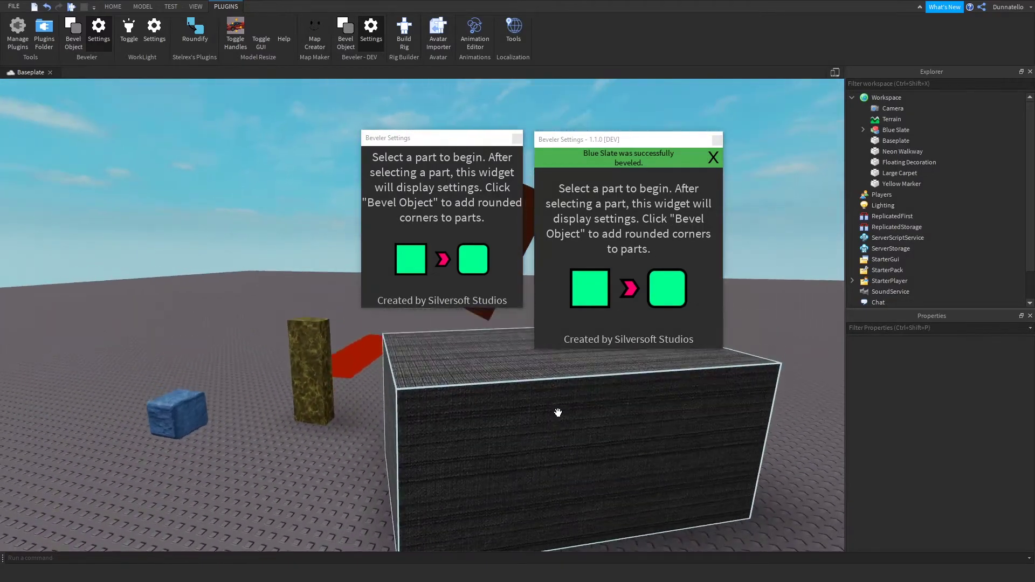
{"action": "right_click_drag", "start_coordinate": [558, 412], "coordinate": [509, 421]}
{"action": "left_click", "coordinate": [513, 422]}
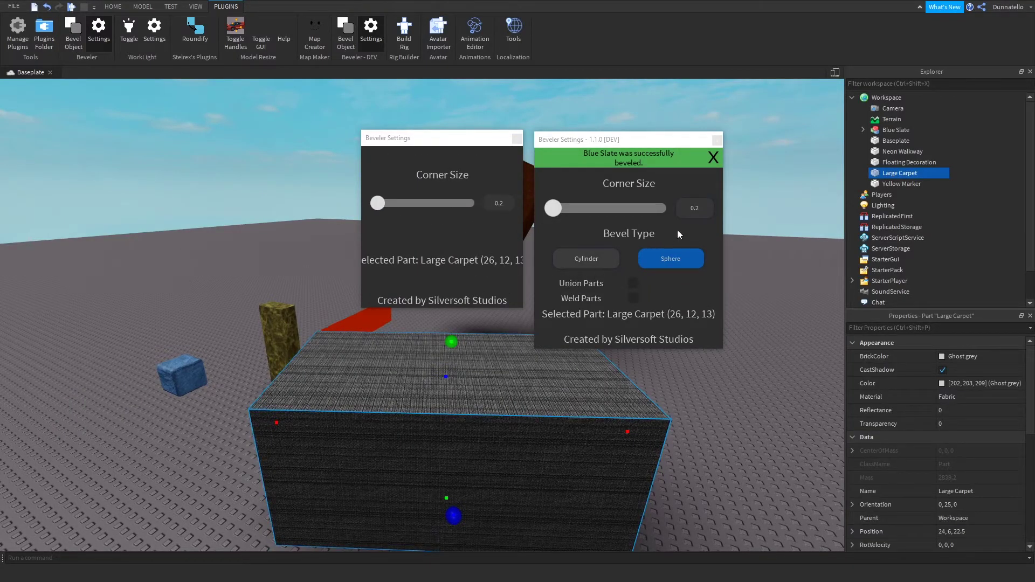
{"action": "left_click", "coordinate": [710, 164]}
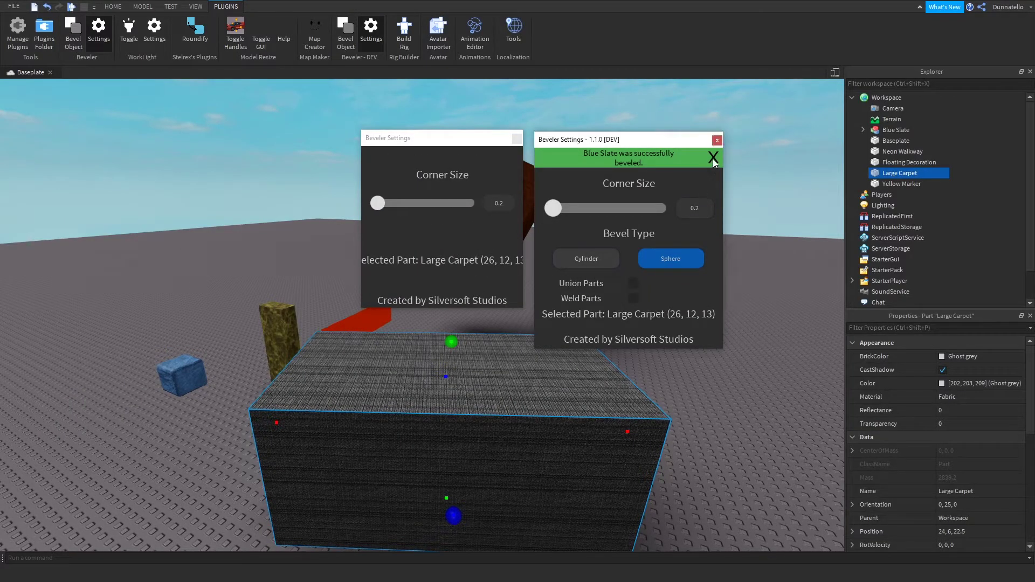
{"action": "left_click", "coordinate": [698, 214]}
{"action": "type", "text": "5"}
{"action": "key", "text": "Return"}
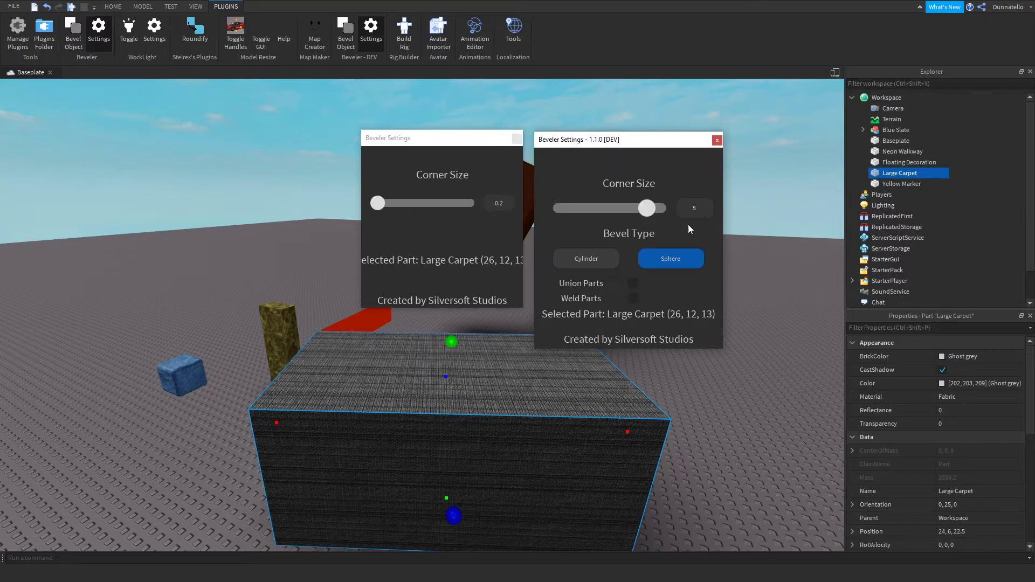
{"action": "left_click", "coordinate": [633, 299]}
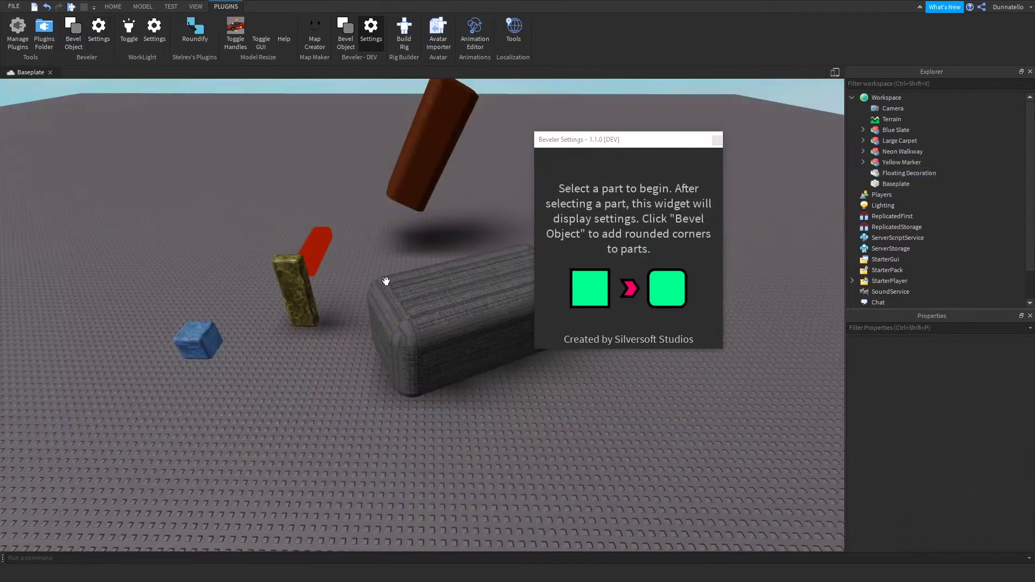
Undo and redo scene changes until the Yellow Marker's bevel is removed
{"action": "key", "text": "ctrl+z"}
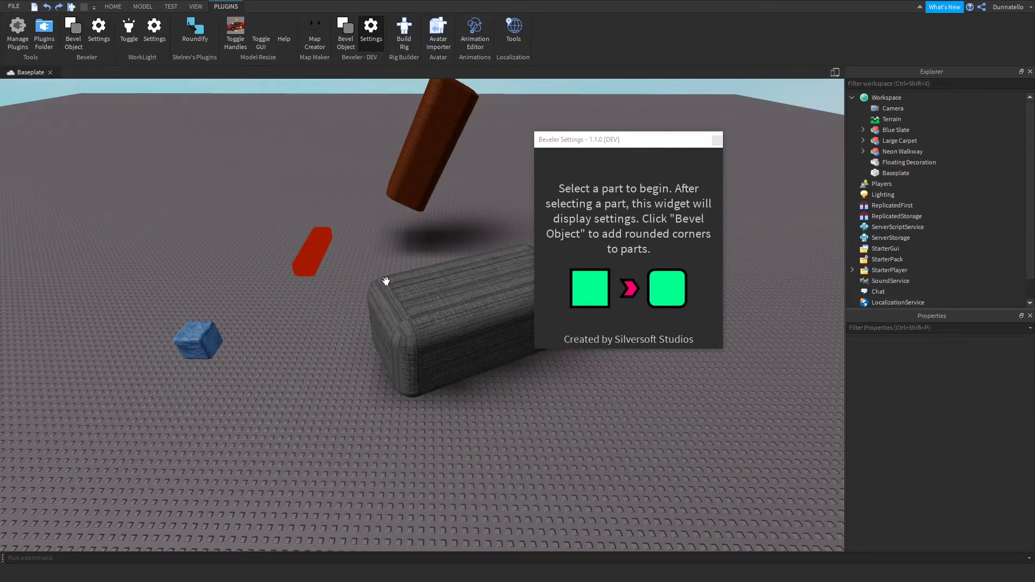
{"action": "key", "text": "ctrl+z"}
{"action": "key", "text": "ctrl+z"}
{"action": "key", "text": "ctrl+z"}
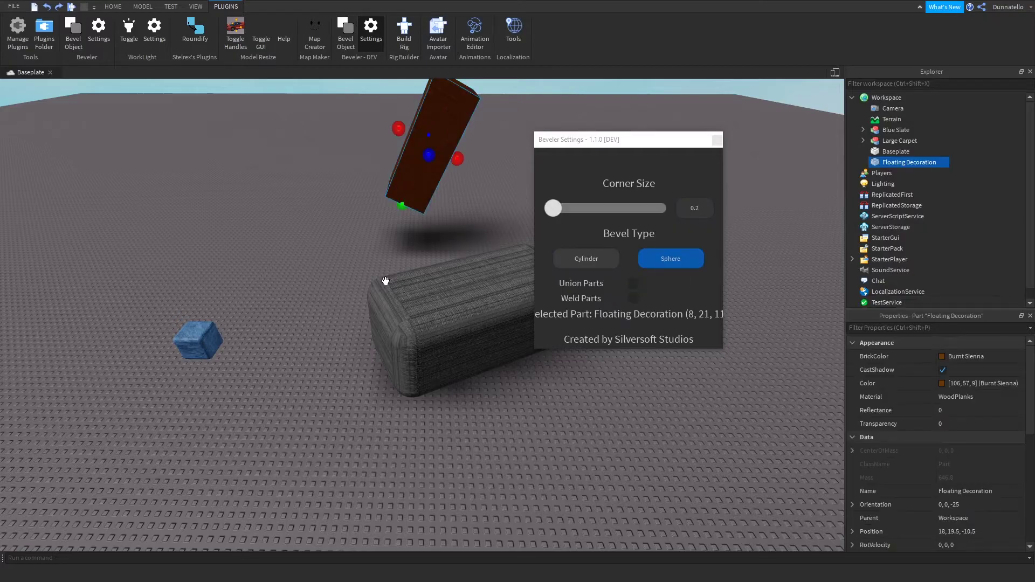
{"action": "key", "text": "ctrl+z"}
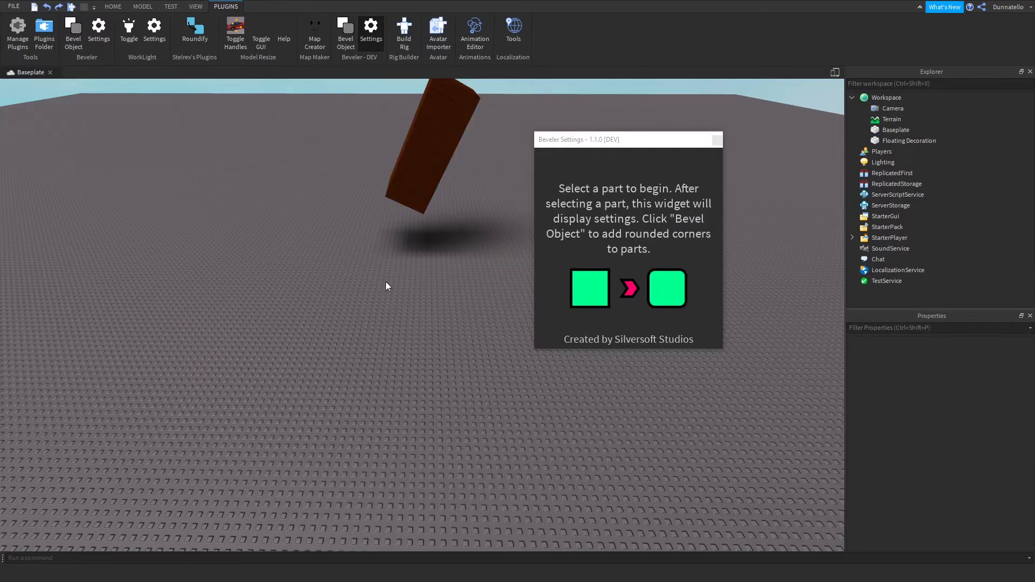
{"action": "key", "text": "ctrl+y"}
{"action": "key", "text": "ctrl+y"}
{"action": "key", "text": "ctrl+y"}
{"action": "key", "text": "ctrl+y"}
{"action": "key", "text": "ctrl+y"}
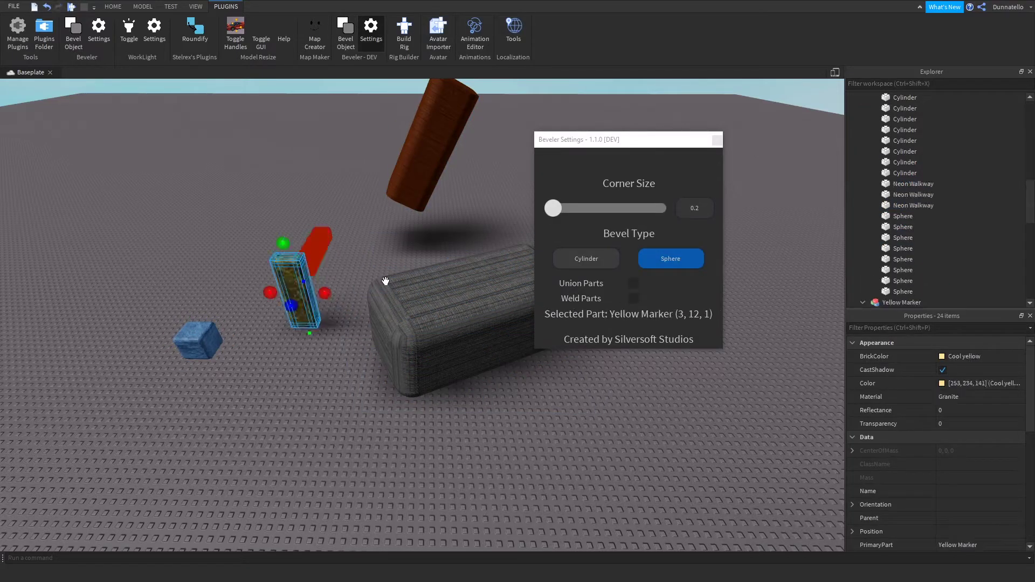
{"action": "key", "text": "ctrl+z"}
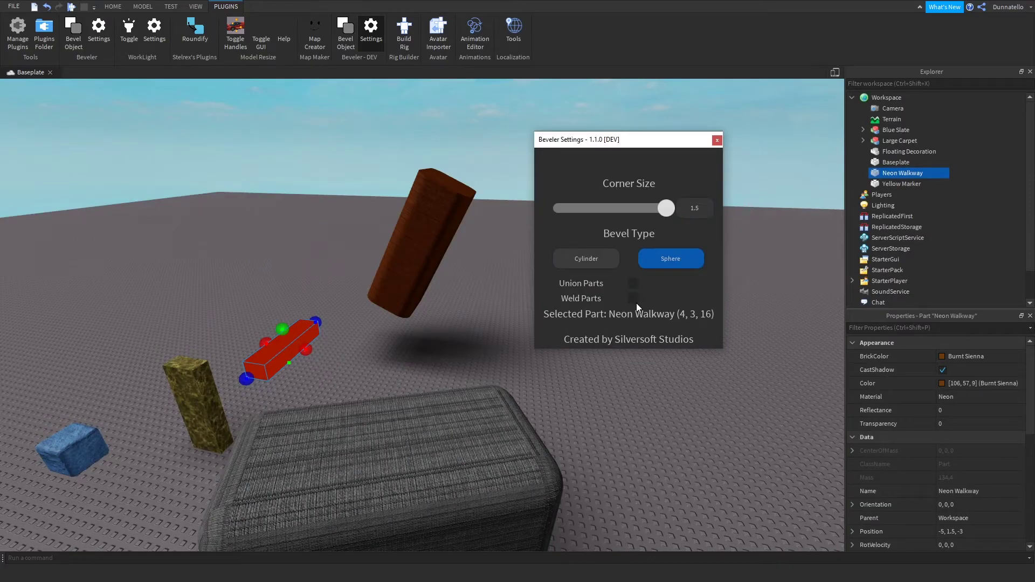
Bevel the Neon Walkway at corner size 1.5, then toggle Union Parts on and back off
{"action": "left_click", "coordinate": [347, 45]}
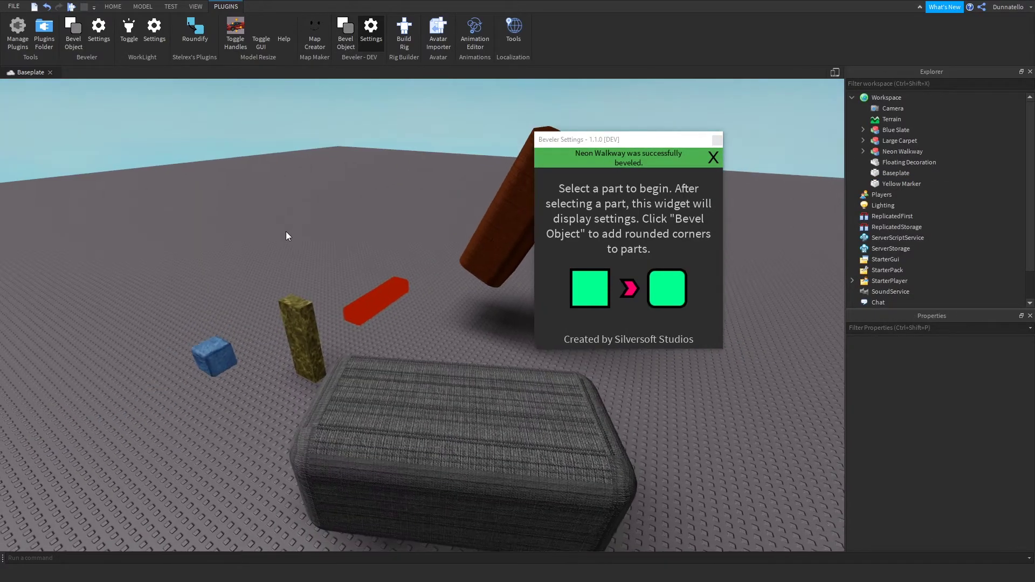
{"action": "key", "text": "w"}
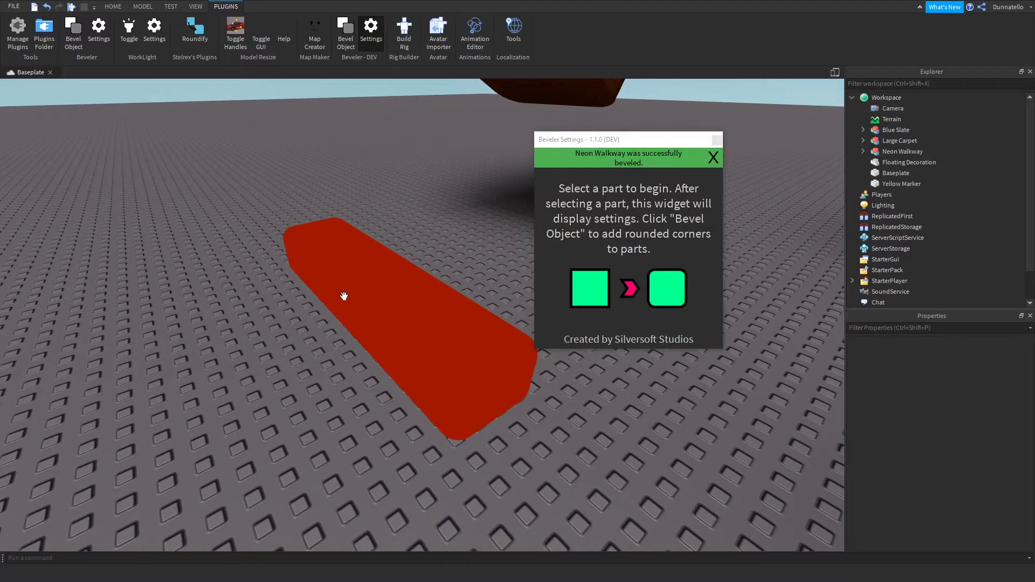
{"action": "left_click", "coordinate": [362, 303]}
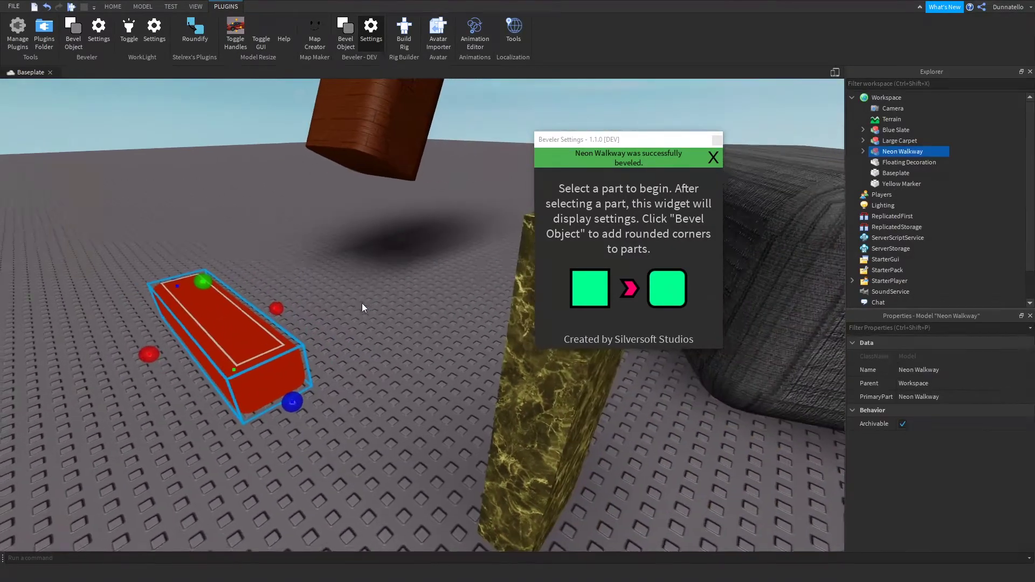
{"action": "left_click", "coordinate": [363, 300]}
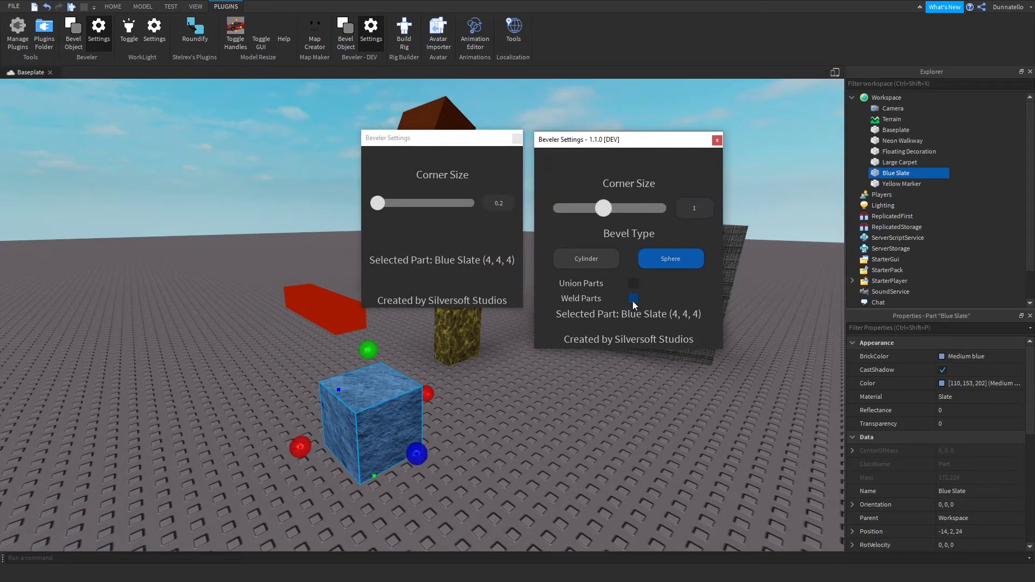
{"action": "left_click", "coordinate": [633, 284]}
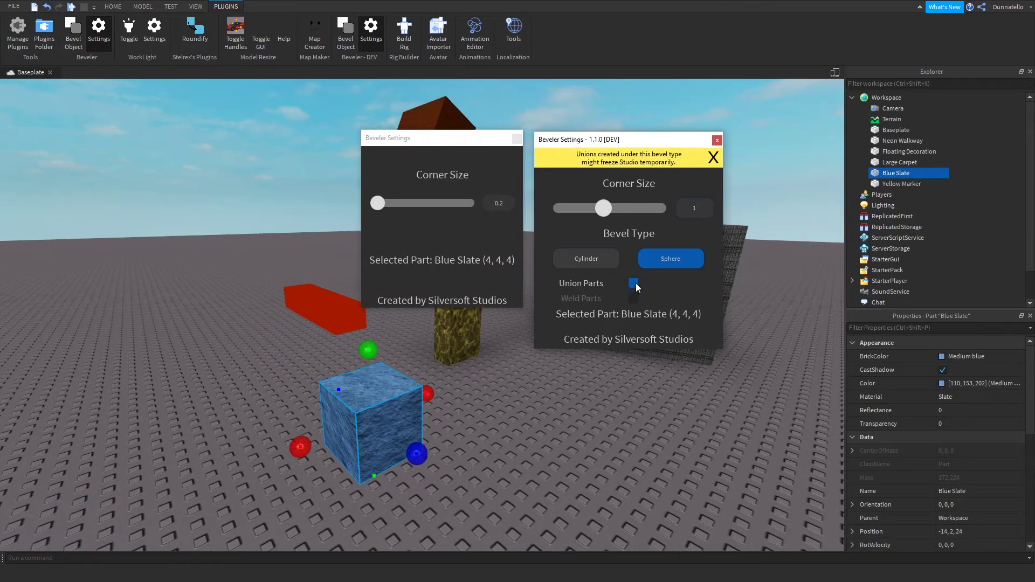
{"action": "left_click", "coordinate": [713, 158]}
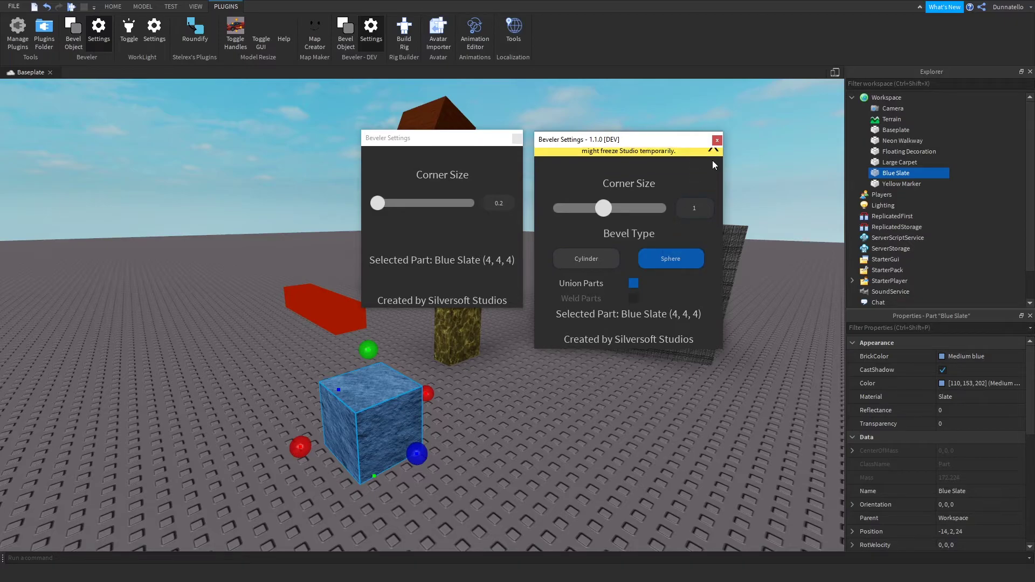
{"action": "left_click", "coordinate": [635, 283]}
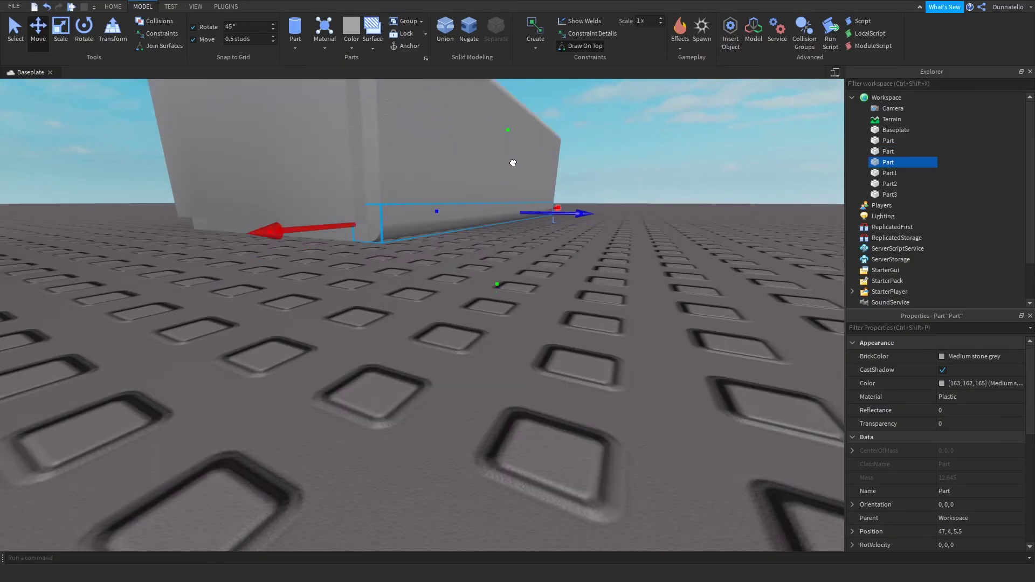
Lower the grey part to Y 0.5, add a second part to the selection, and duplicate both
{"action": "left_click_drag", "start_coordinate": [521, 162], "coordinate": [487, 215]}
{"action": "right_click_drag", "start_coordinate": [458, 250], "coordinate": [544, 276]}
{"action": "left_click", "coordinate": [458, 251], "text": "shift"}
{"action": "key", "text": "ctrl+d"}
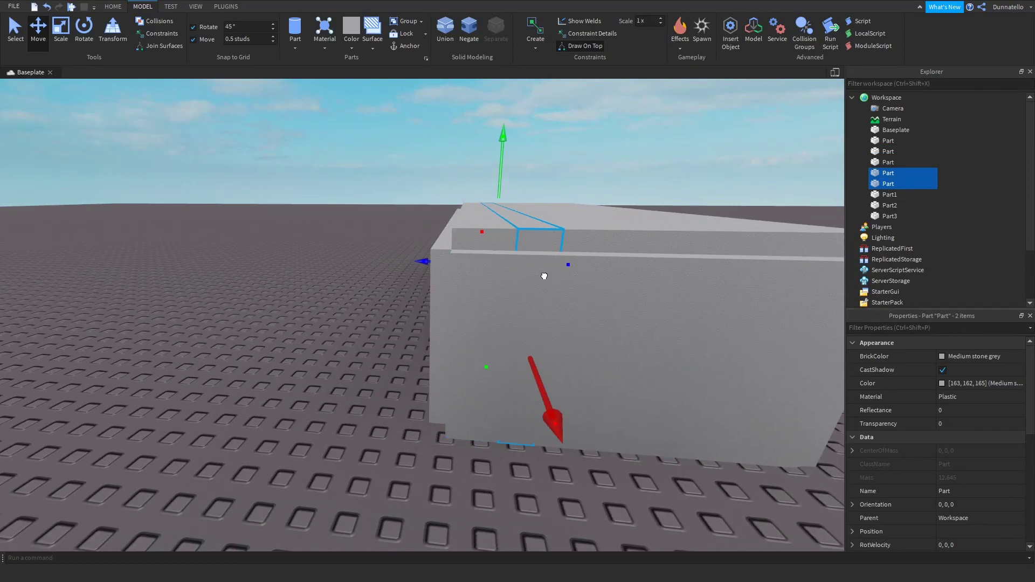